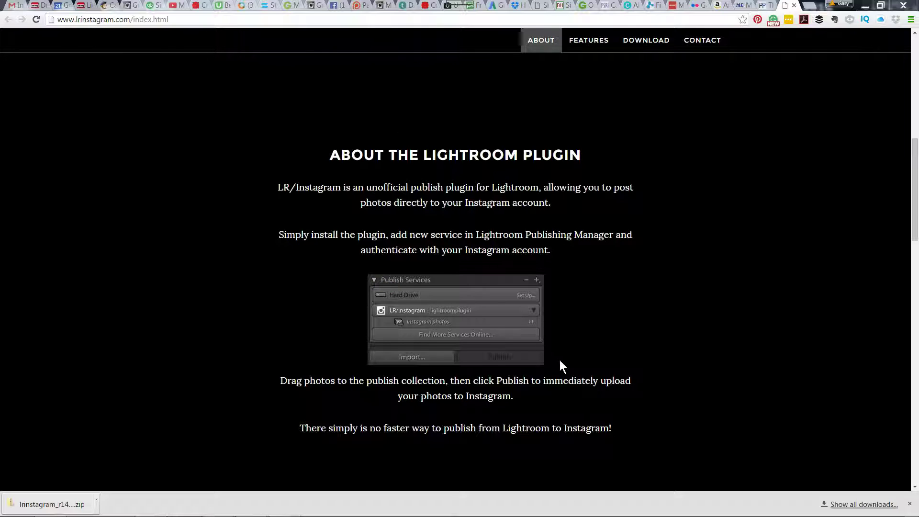
# Bring up the options menu for the downloaded lrinstagram zip in Chrome's download bar
pyautogui.click(646, 42)
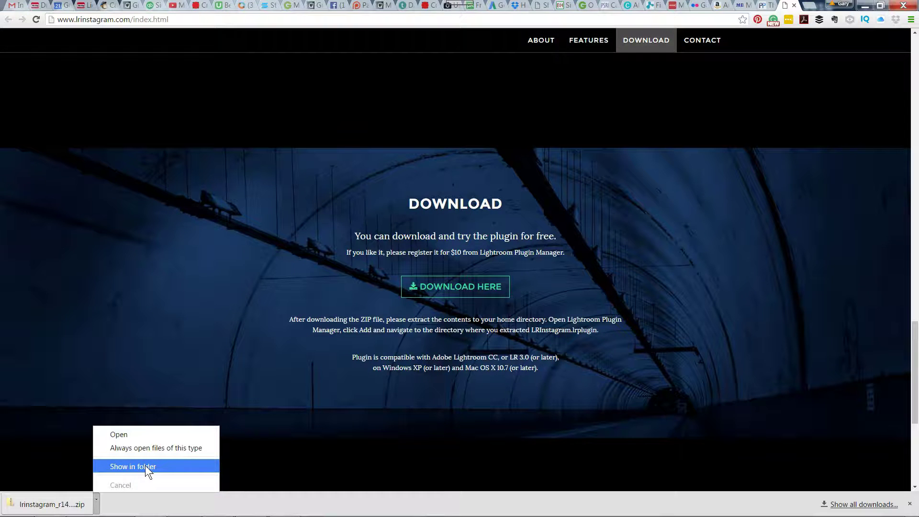
# Find the lrinstagram_r1410 zip in Downloads, cancel Extract All, and minimize Explorer and Chrome
pyautogui.click(145, 466)
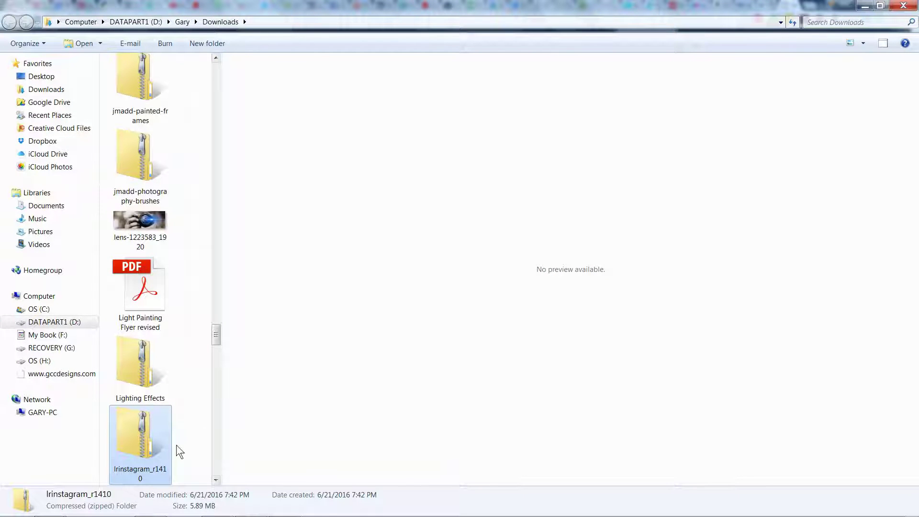
pyautogui.rightClick(138, 441)
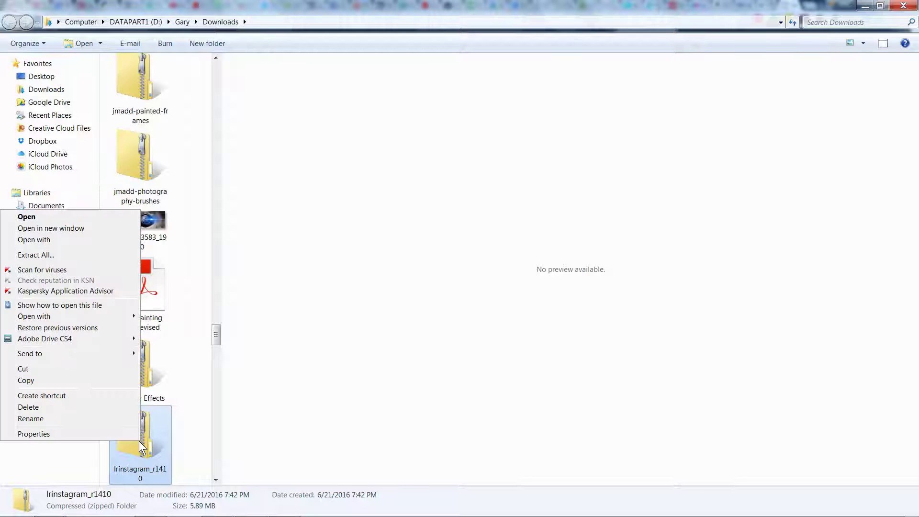
pyautogui.click(50, 255)
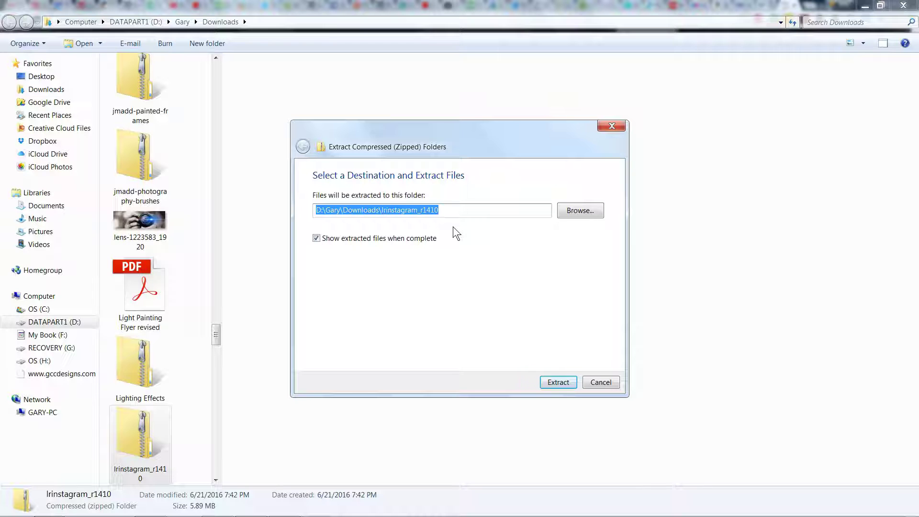
pyautogui.click(597, 382)
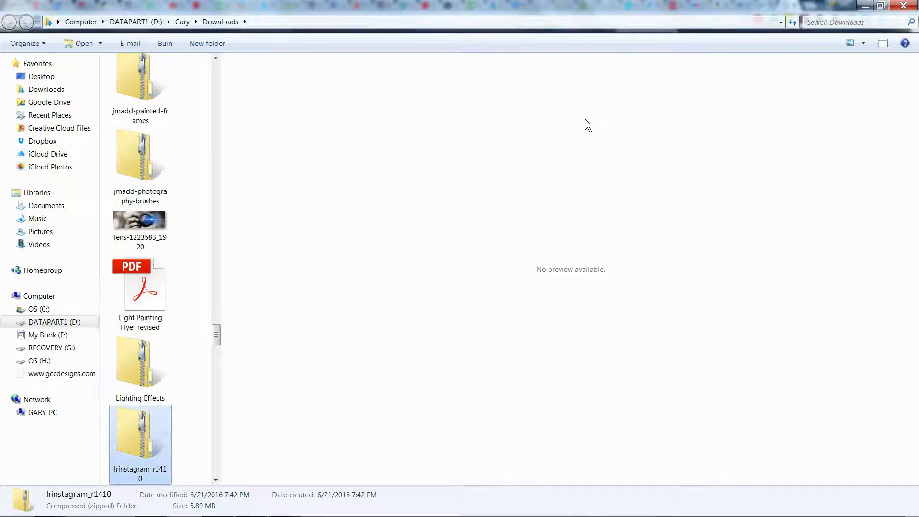
pyautogui.click(864, 6)
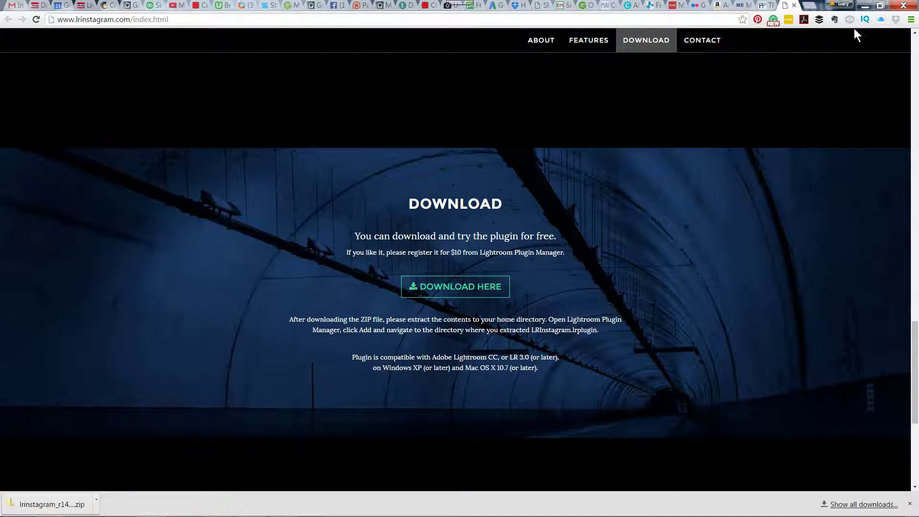
pyautogui.click(865, 6)
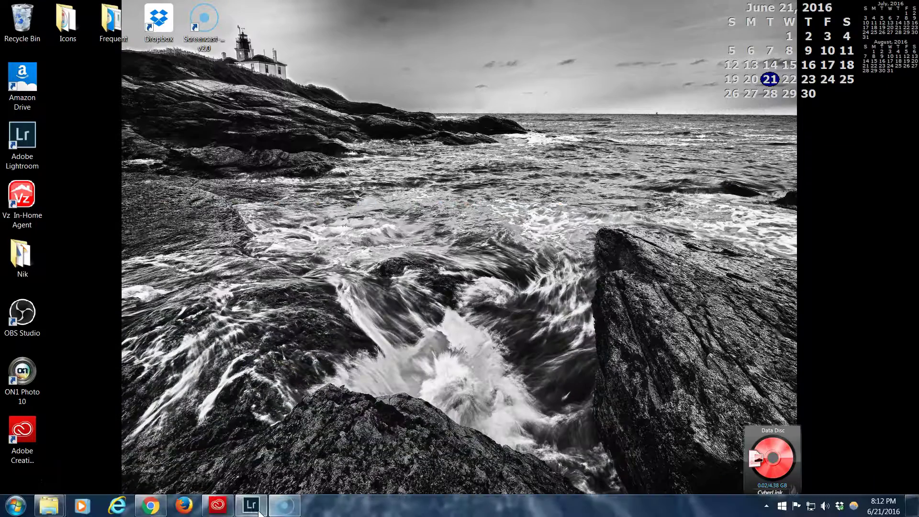
# Restore Lightroom and open the Hard Drive publish service's settings in the Publishing Manager
pyautogui.click(248, 507)
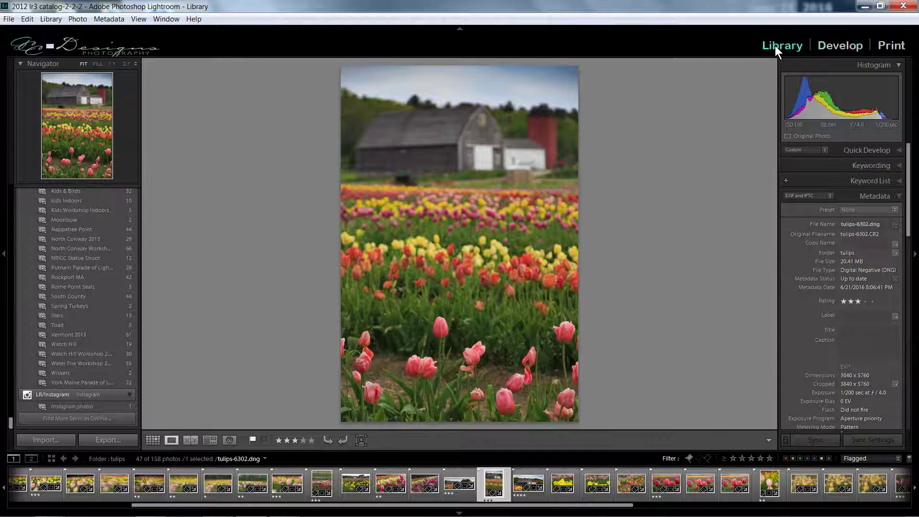
pyautogui.scroll(5, 131, 332)
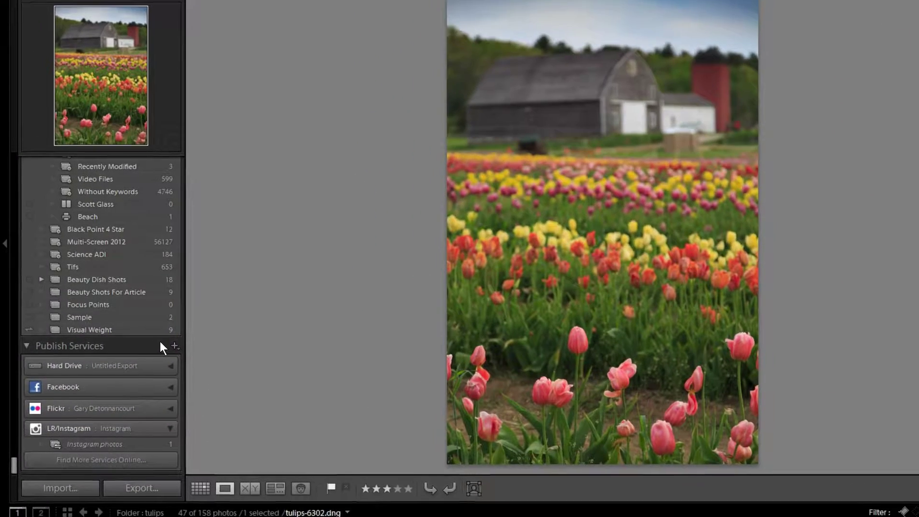
pyautogui.click(142, 335)
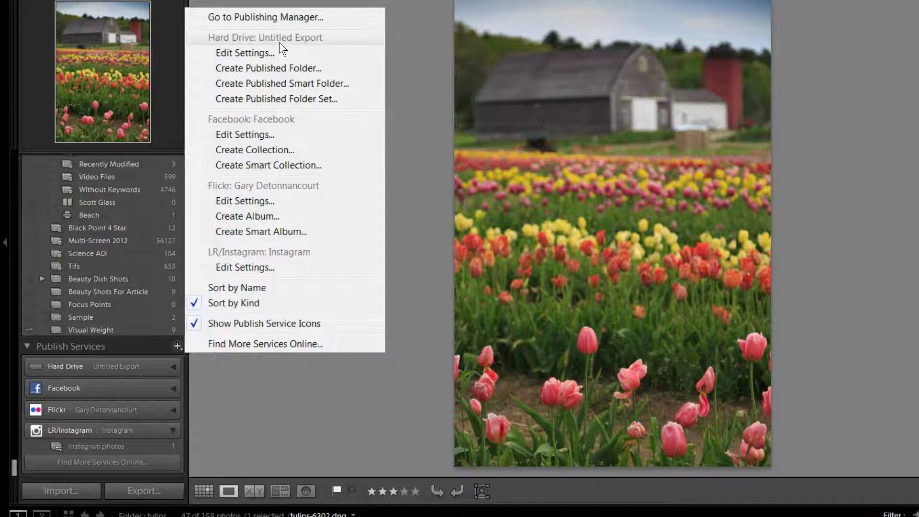
pyautogui.click(264, 53)
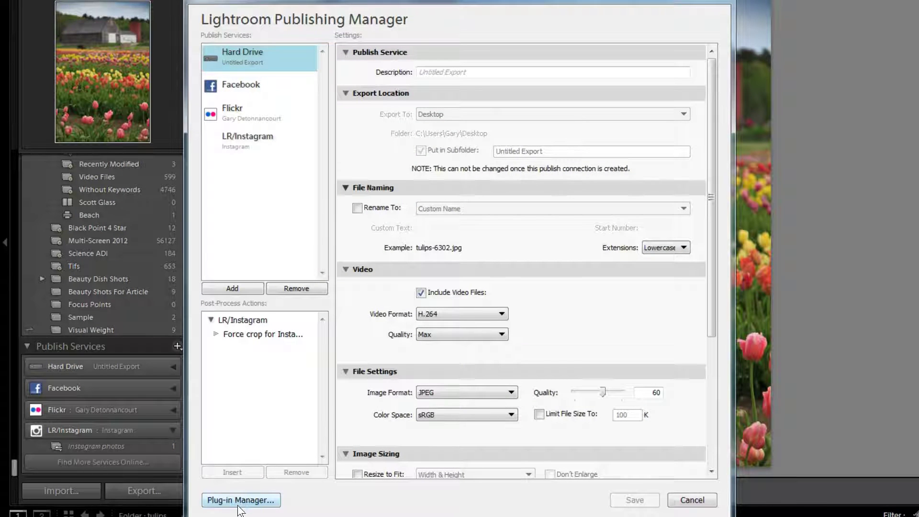
pyautogui.click(239, 500)
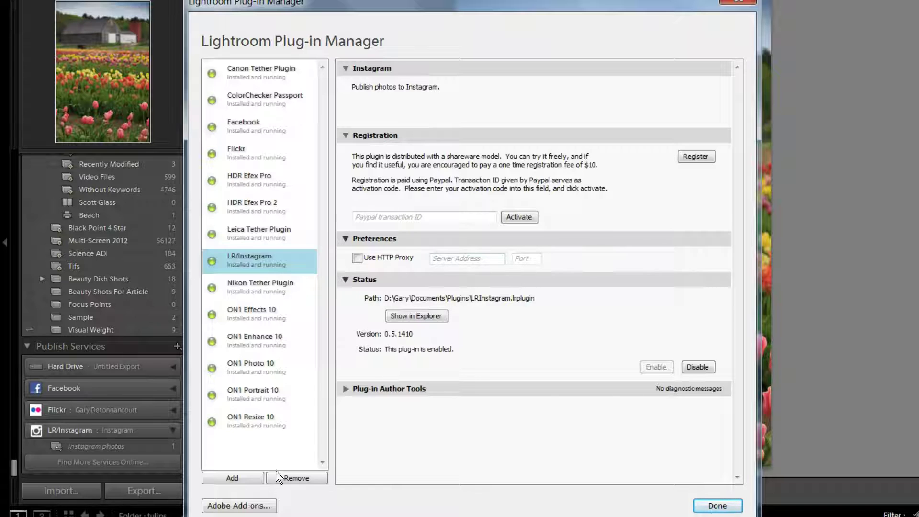
pyautogui.click(230, 478)
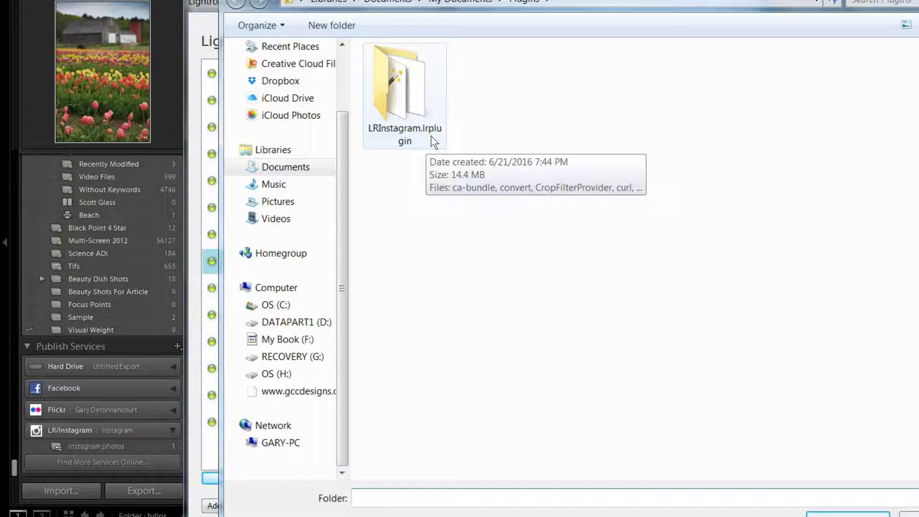
pyautogui.click(403, 102)
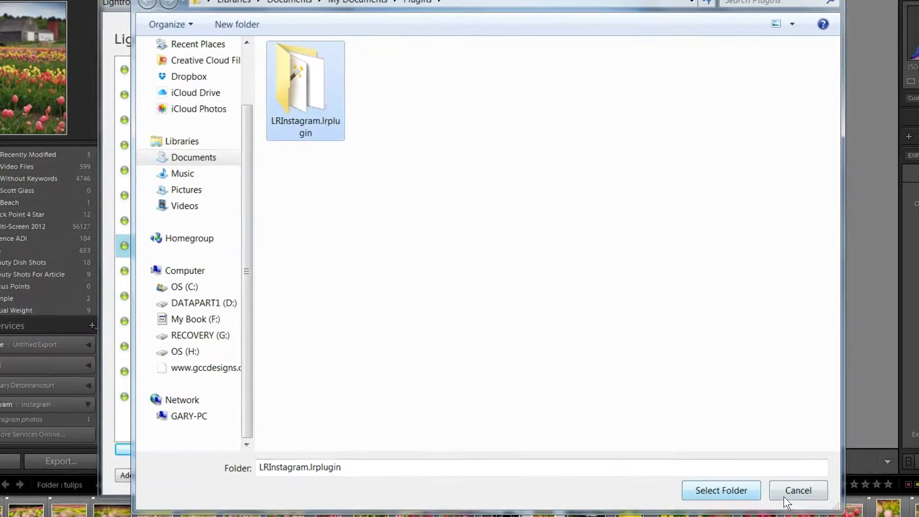
pyautogui.click(790, 493)
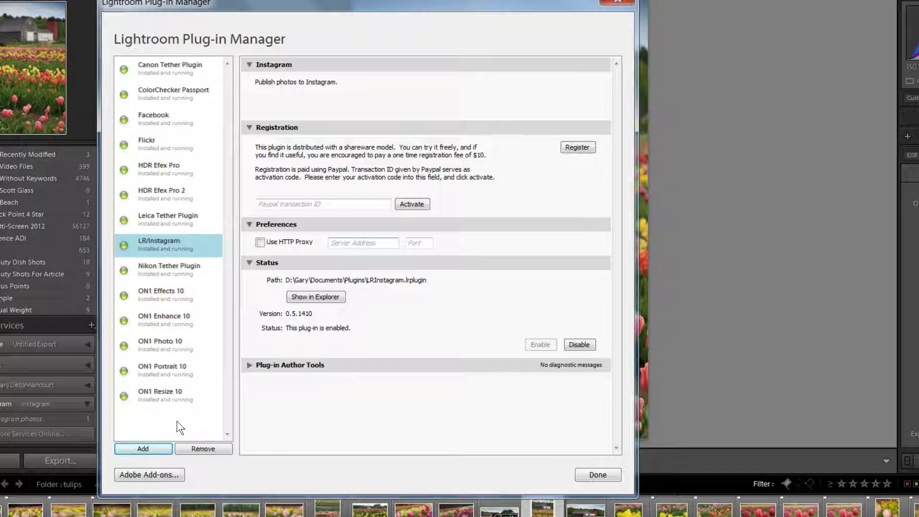
pyautogui.click(598, 475)
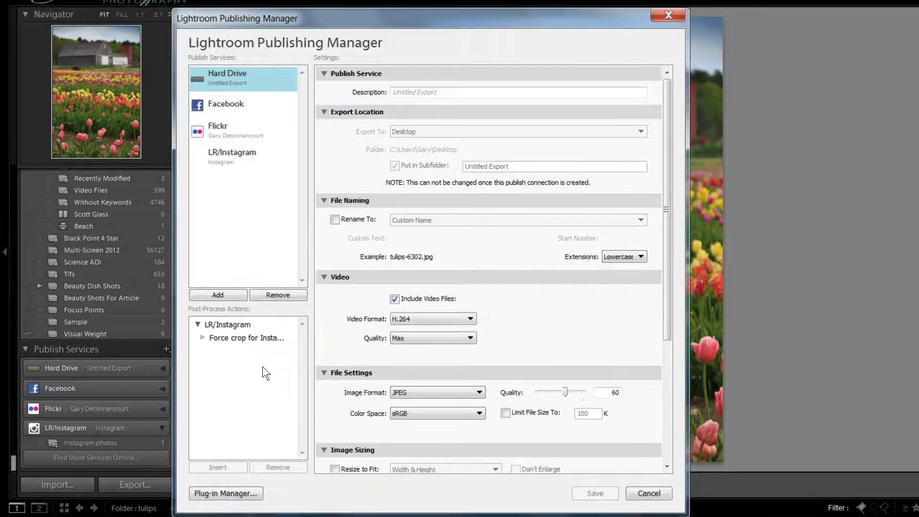
# Give the LR/Instagram service the GccDesigns Dark Logo watermark, keep Caption #Hashtag captions, and save
pyautogui.click(234, 160)
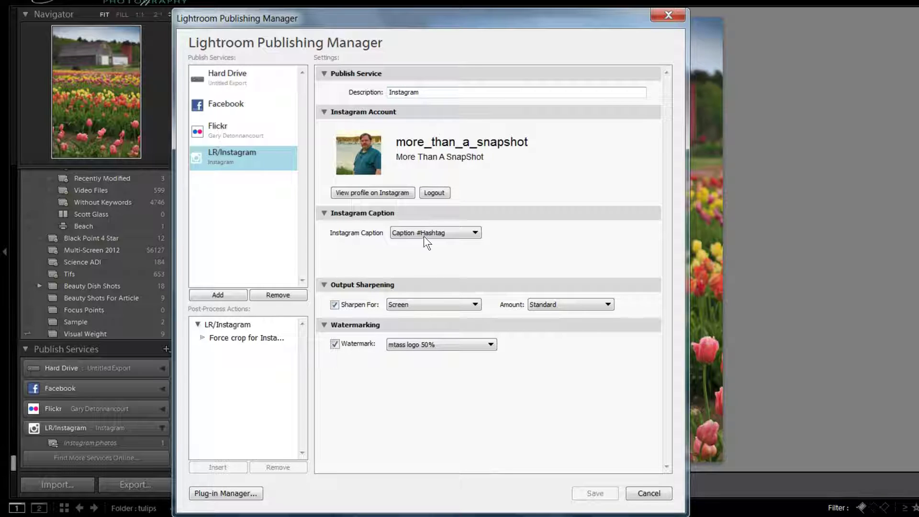
pyautogui.click(475, 235)
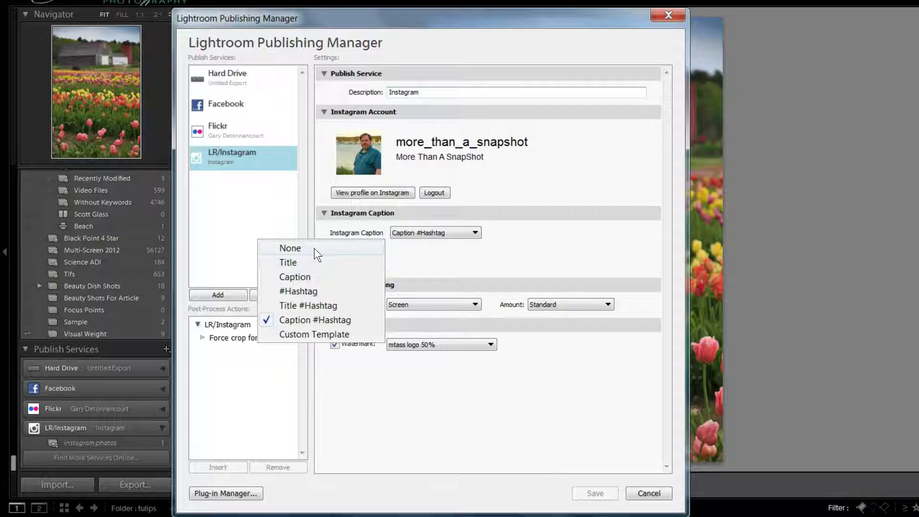
pyautogui.click(543, 250)
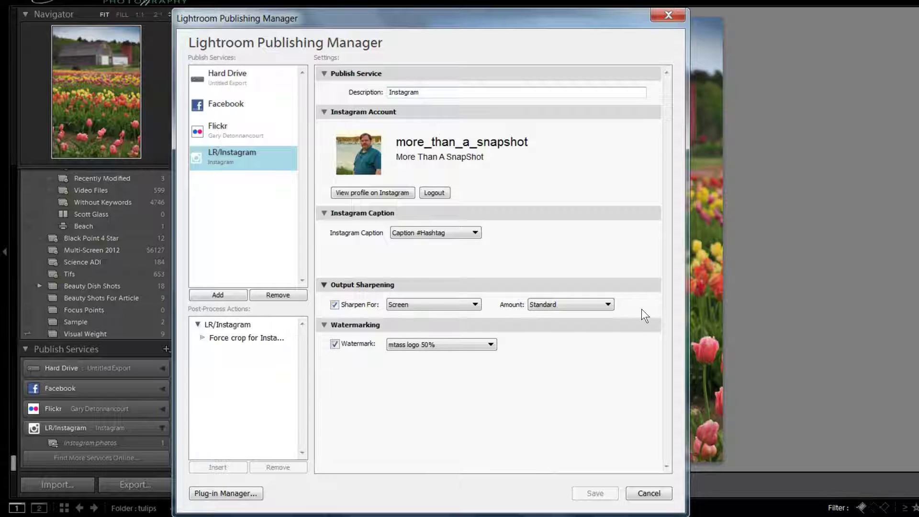
pyautogui.click(456, 349)
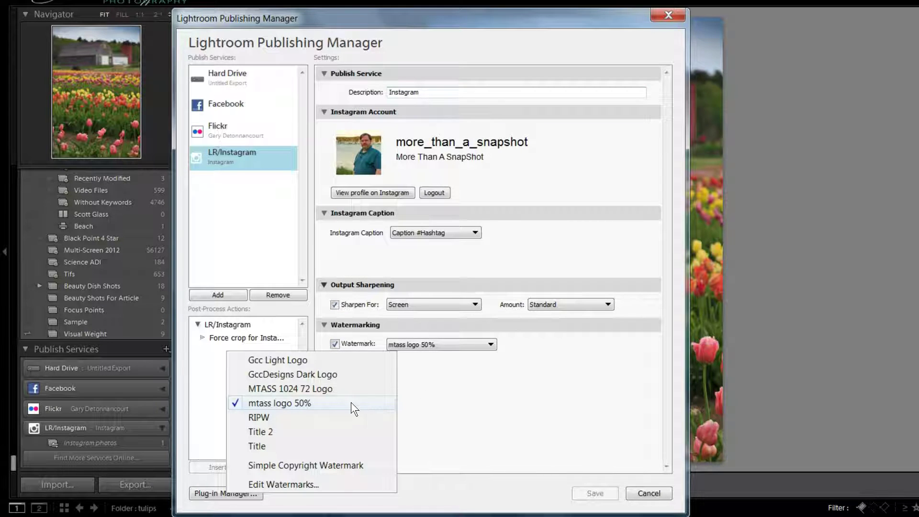
pyautogui.click(323, 374)
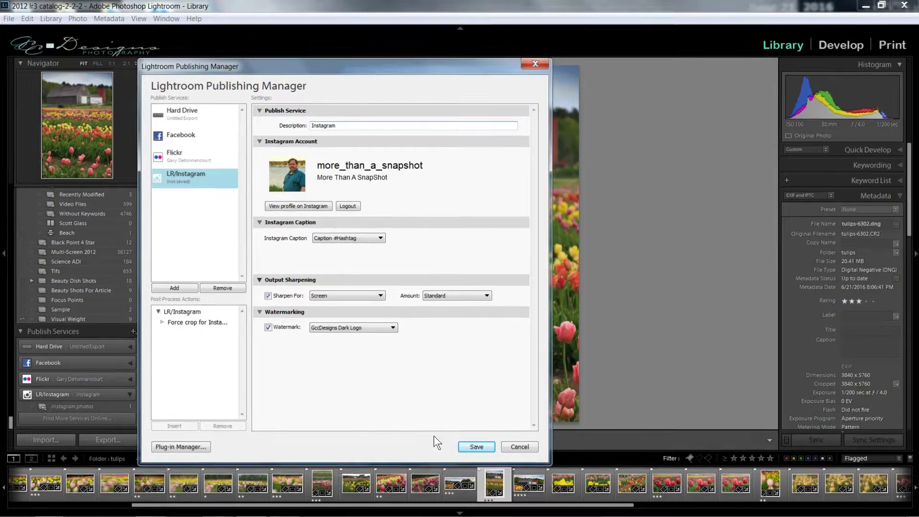
pyautogui.click(573, 485)
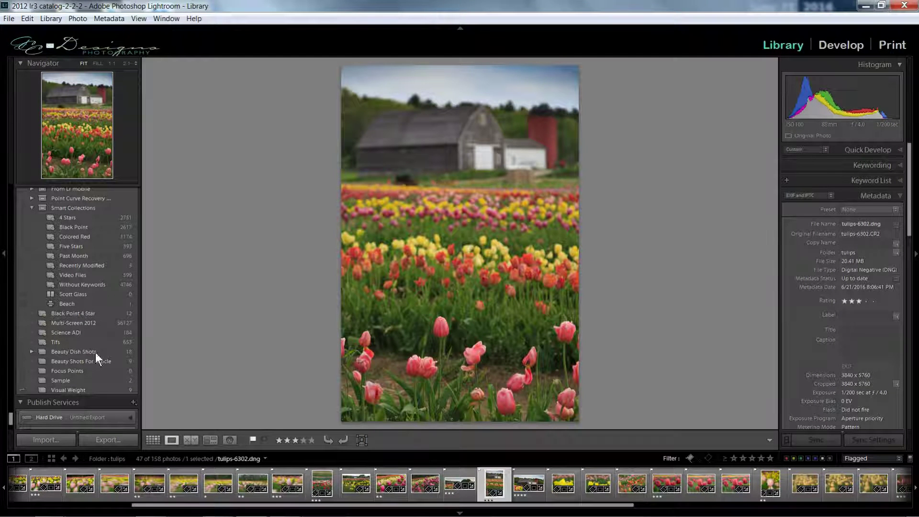
# Add tulips-6302.dng to the Instagram photos collection and display that collection
pyautogui.scroll(-3, 95, 352)
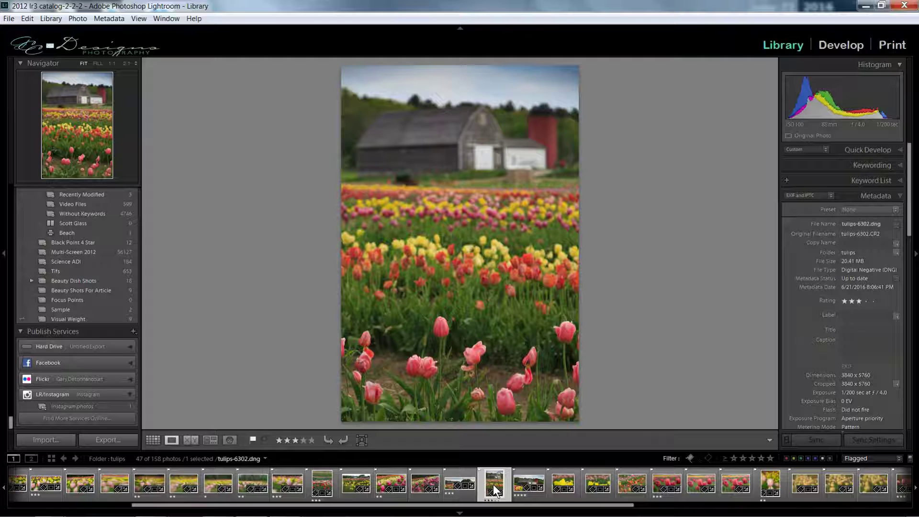
pyautogui.moveTo(71, 415); pyautogui.dragTo(69, 407)
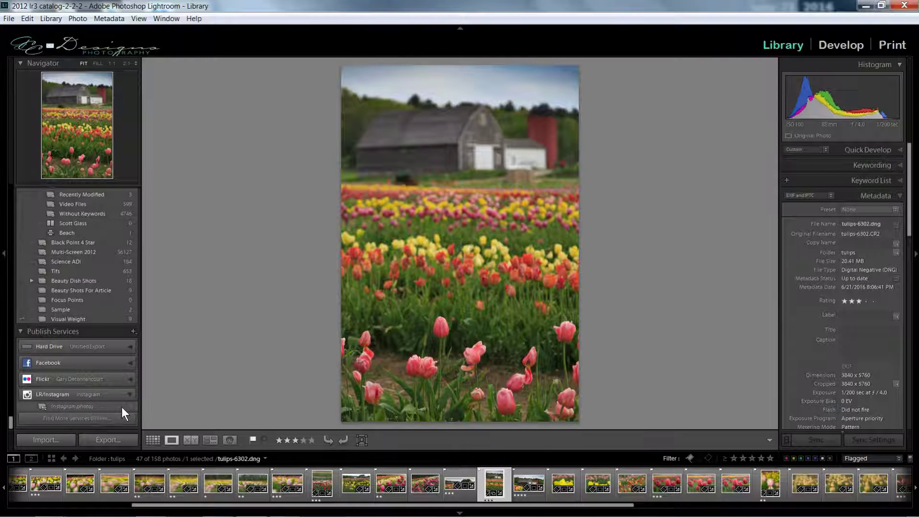
pyautogui.click(88, 407)
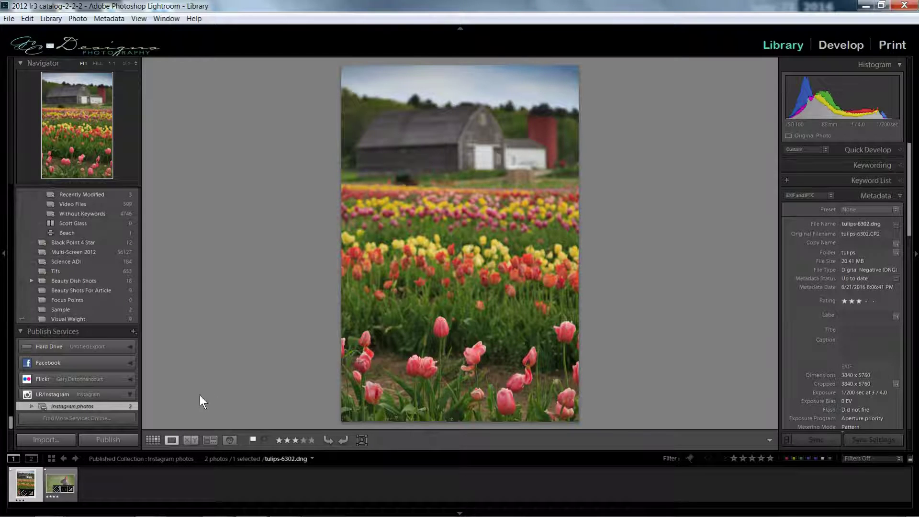
# In Grid view, caption the tulip photo 'Tulips on the farm.'
pyautogui.click(152, 440)
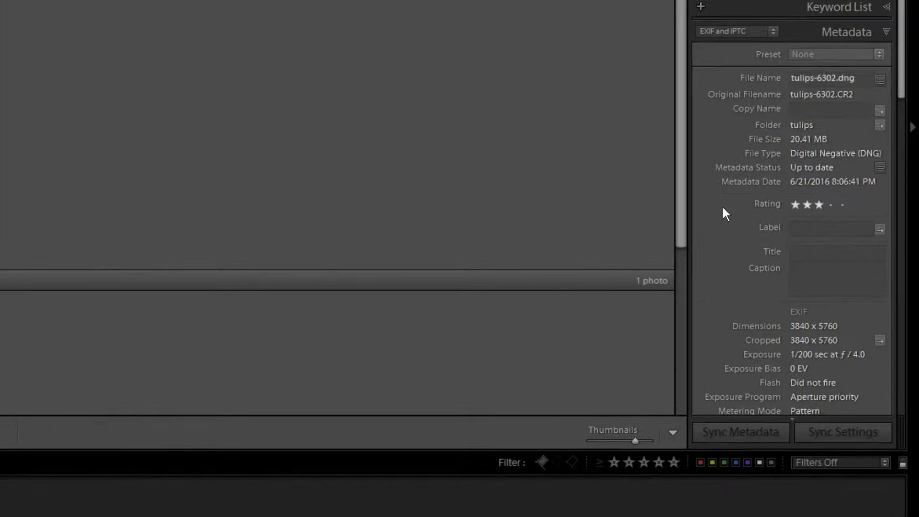
pyautogui.click(800, 277)
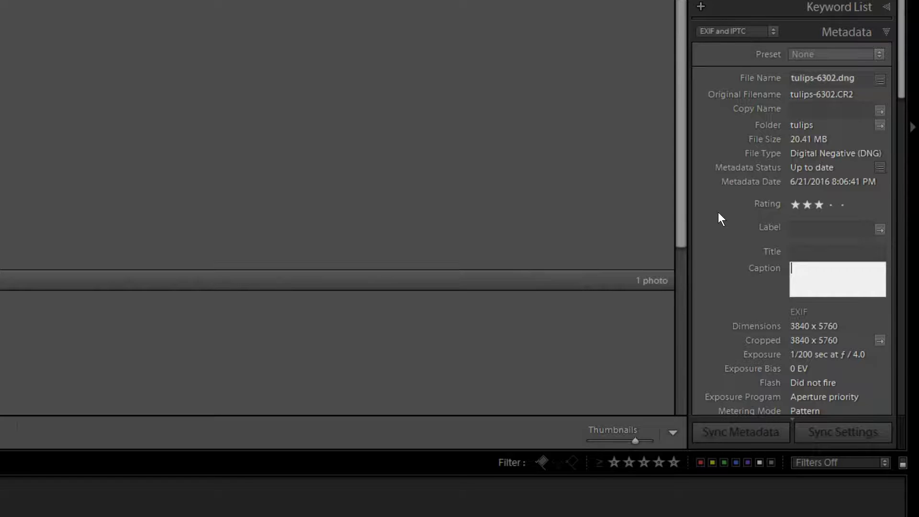
pyautogui.write('Tulip')
pyautogui.write('s on the farm.')
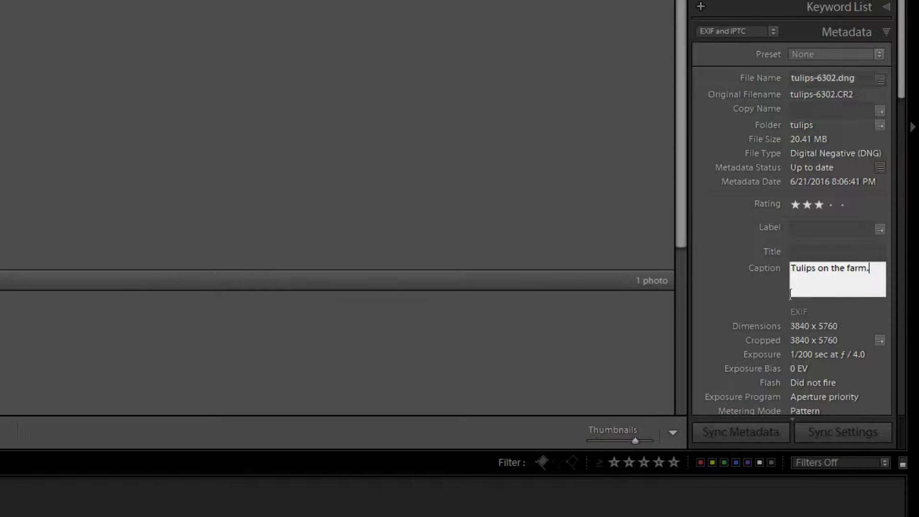
# Begin the tulip photo's #Hashtag field with #tulips
pyautogui.moveTo(903, 42); pyautogui.dragTo(905, 427)
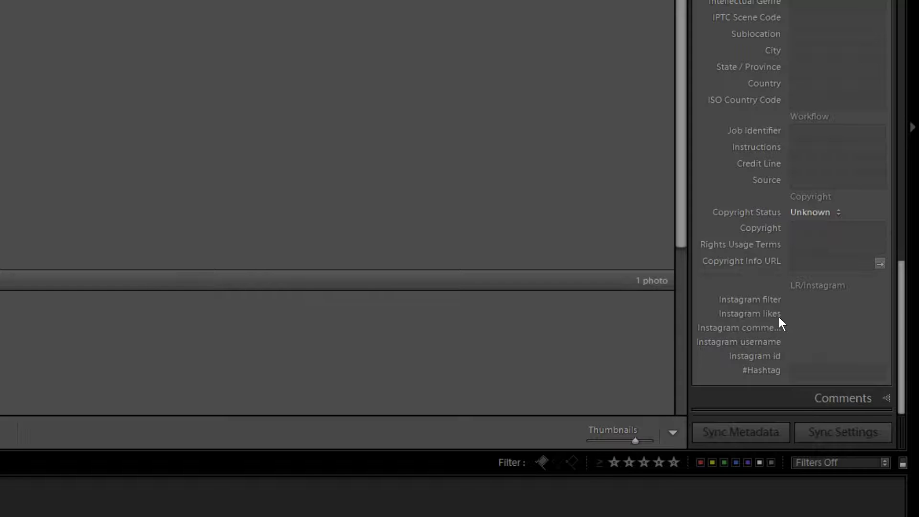
pyautogui.click(756, 378)
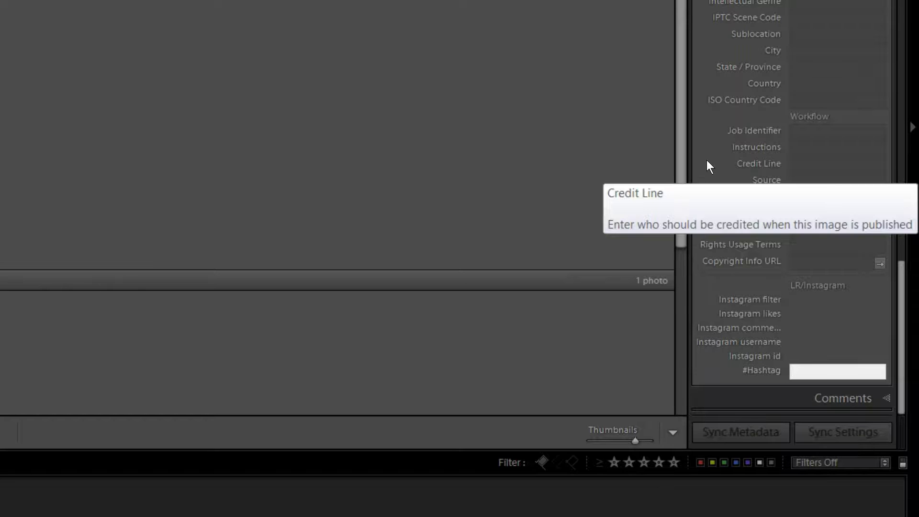
pyautogui.write('#')
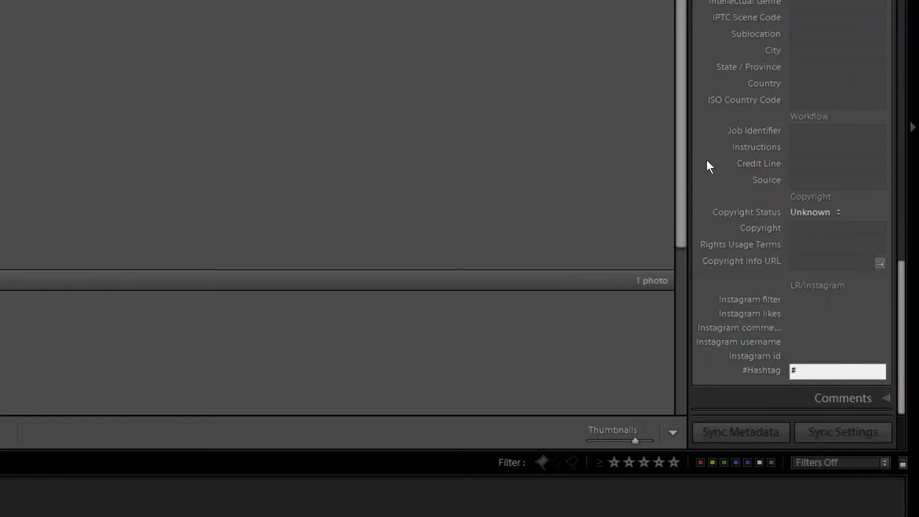
pyautogui.write('tulips #flowers #farm #pic #image #photography #field')
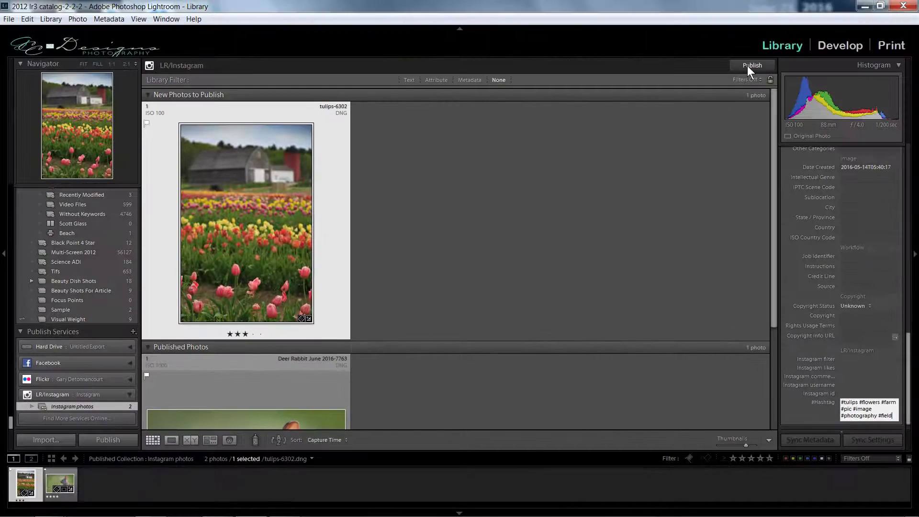
# Publish the captioned, hashtagged tulip photo from the LR/Instagram collection to Instagram
pyautogui.click(749, 65)
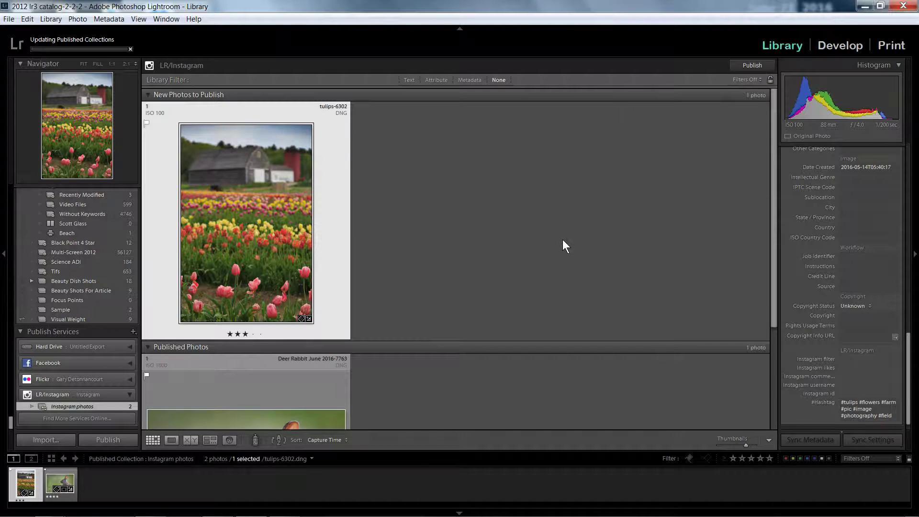